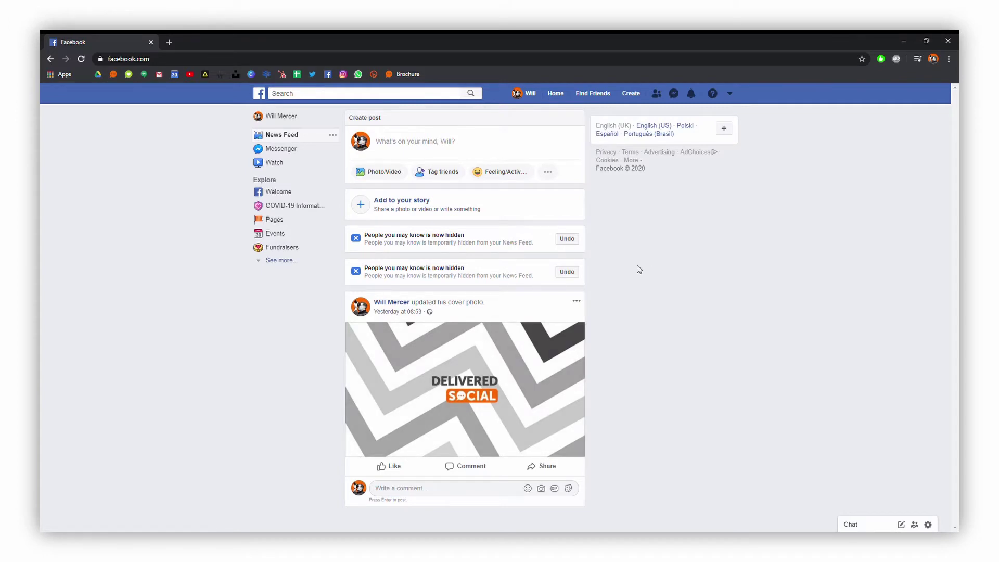
Open the Create menu from Facebook's top bar to see the Page, Ad, Group, Event and Fundraiser options.
click(636, 98)
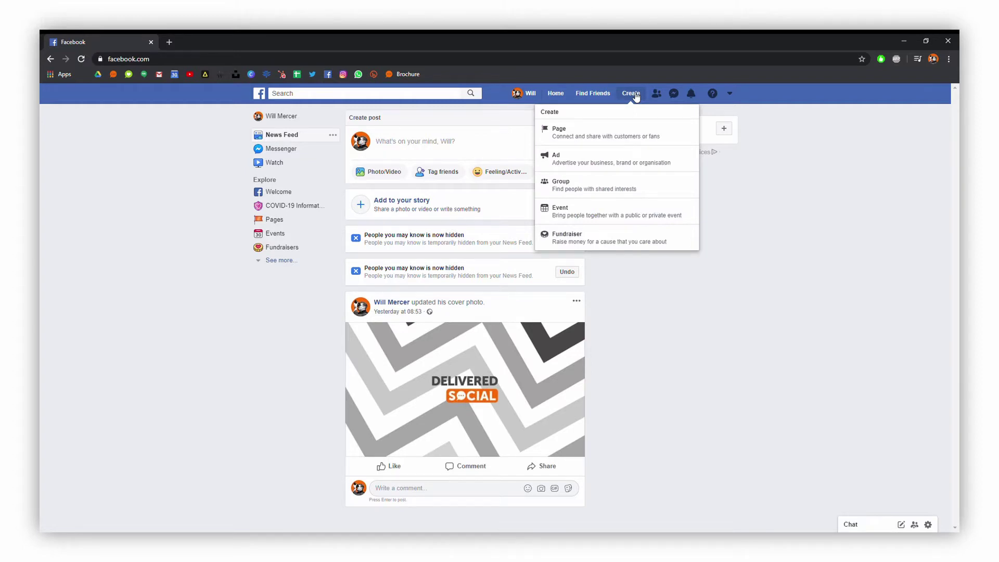
Start a business or brand Page named 'Delivered Social Video' and type 'Market' as its category.
click(653, 137)
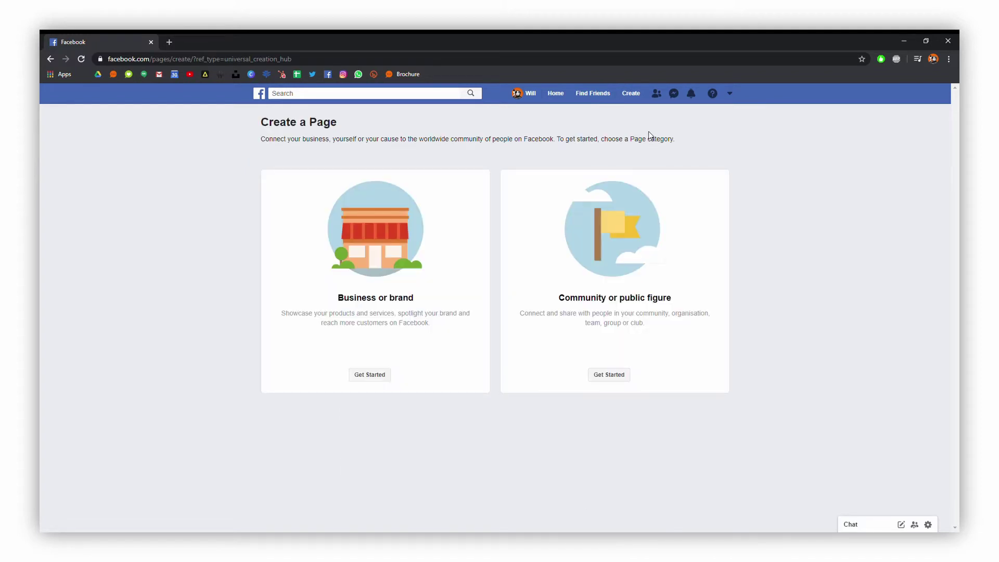
click(384, 376)
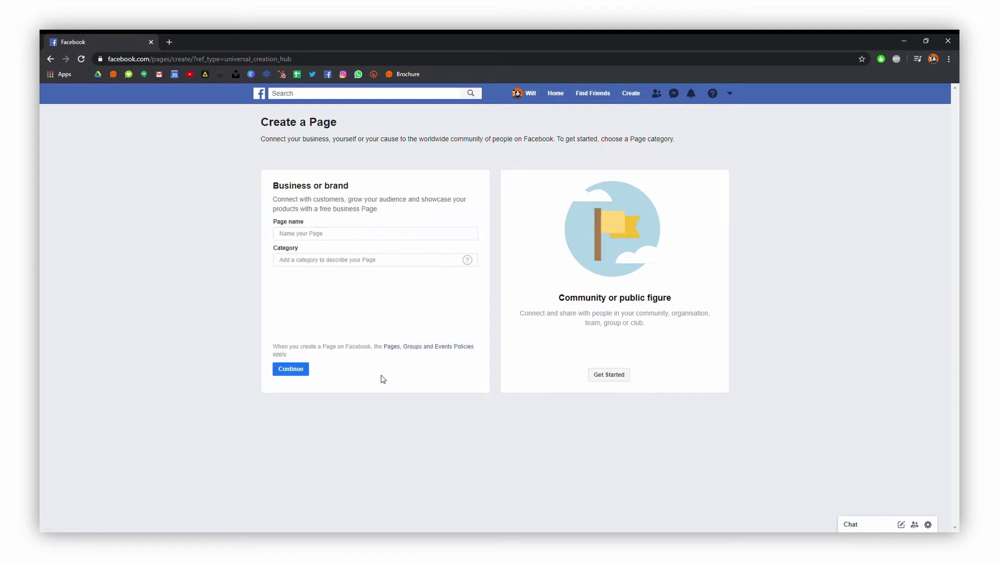
click(355, 239)
text(Delivered So)
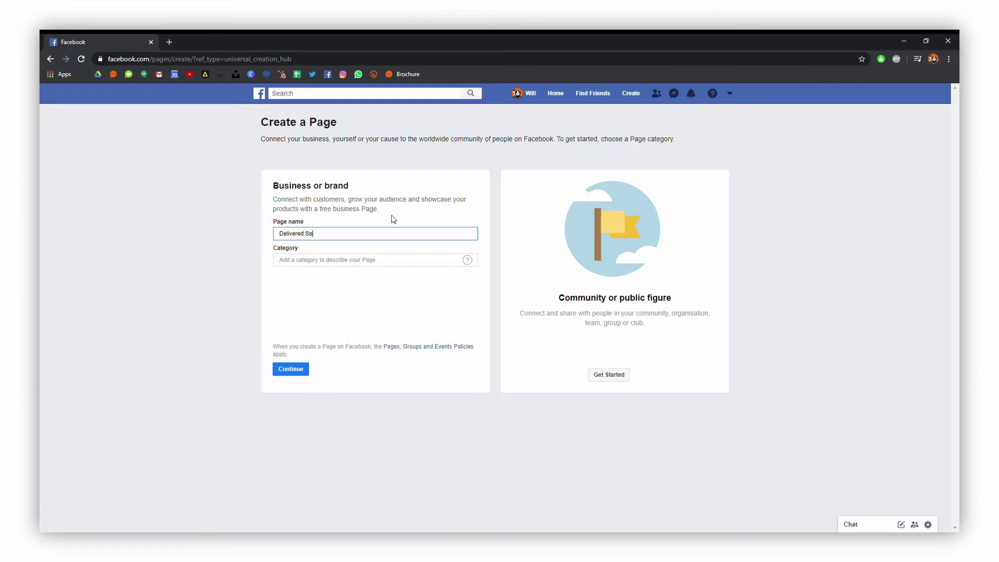
text(cial Video)
click(363, 262)
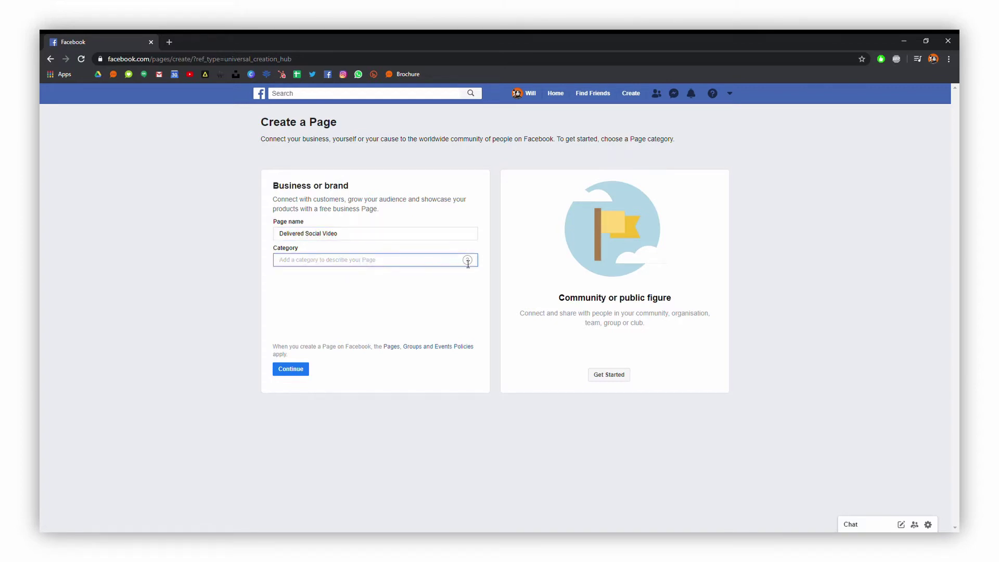
mouse_move(466, 261)
text(Market)
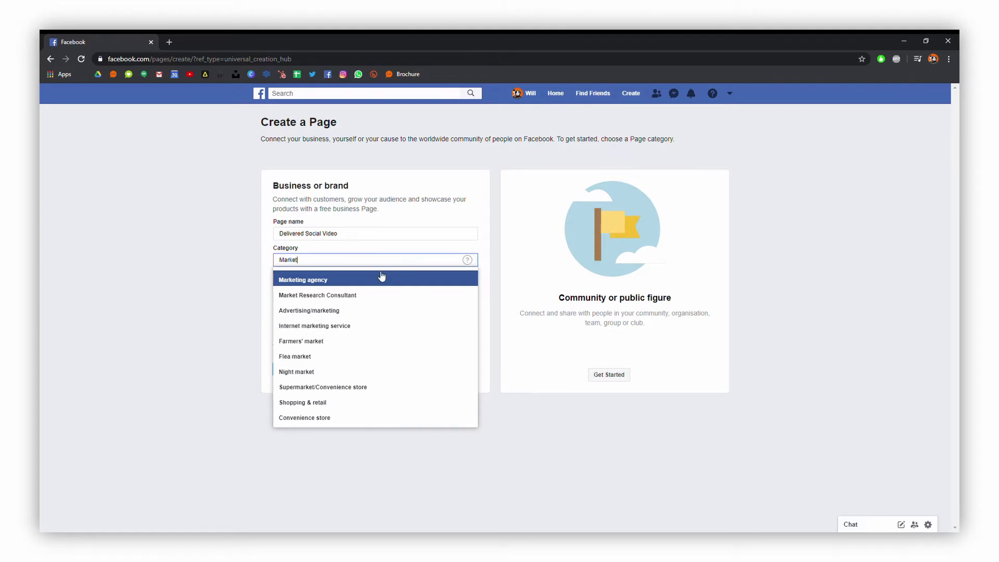
Choose Marketing agency, enter the Quarry Street, Guildford address, and create the Page.
click(382, 279)
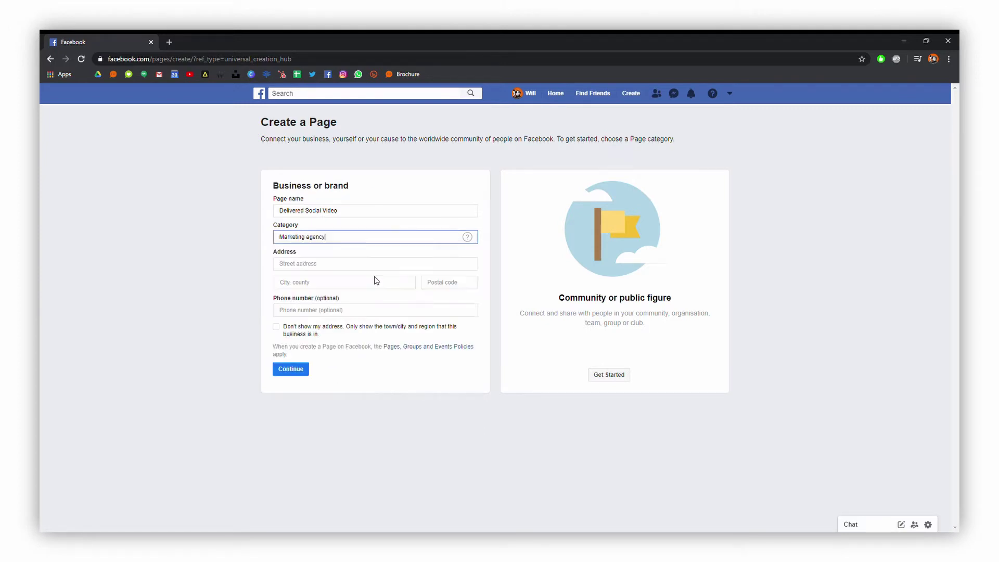
click(312, 263)
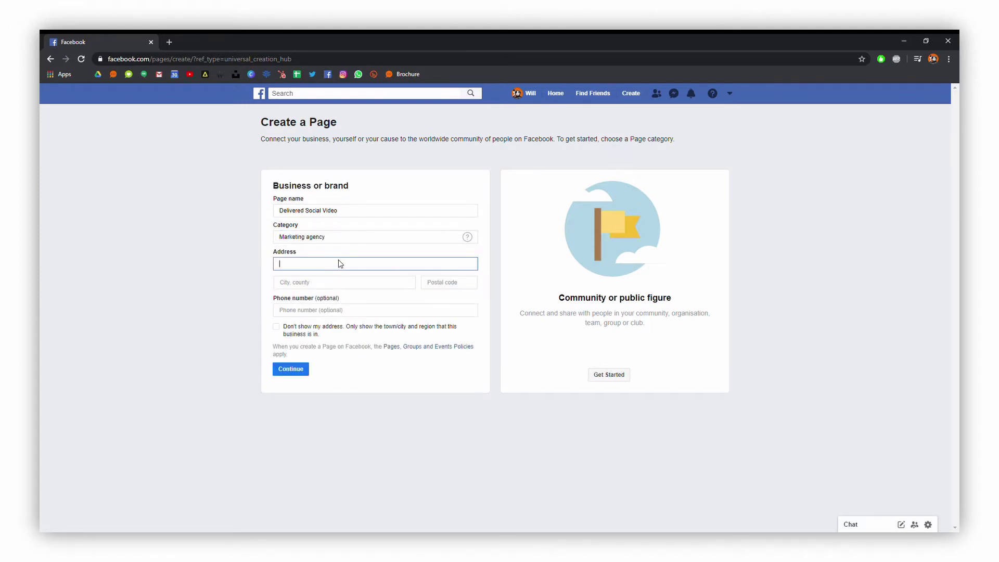
text(Quarry Street)
click(370, 296)
click(454, 285)
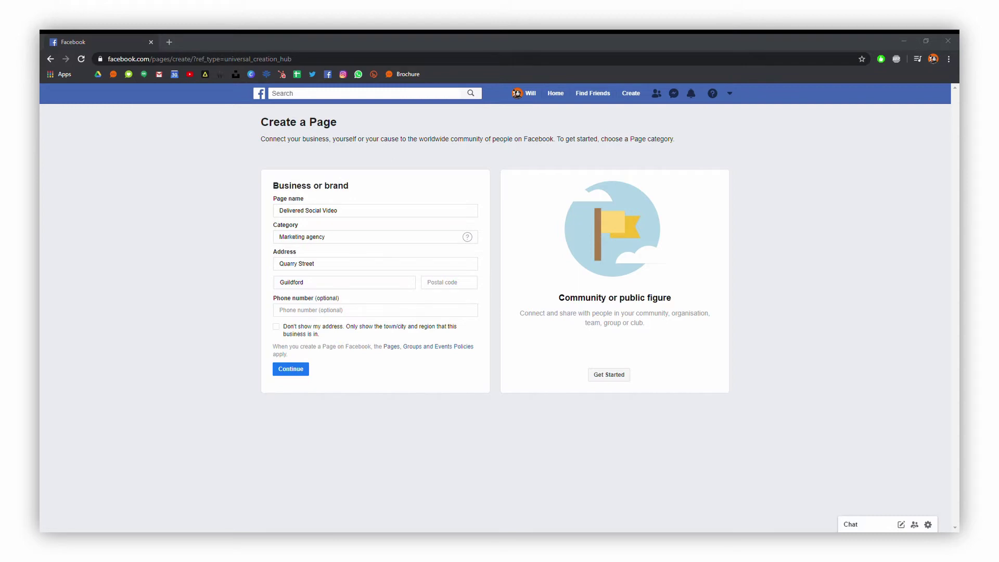
click(408, 374)
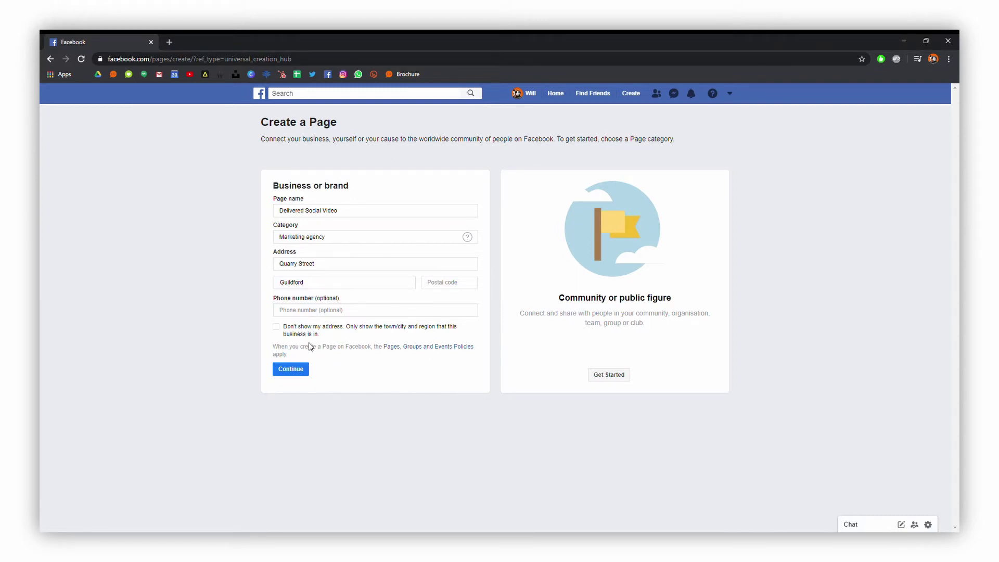
click(291, 371)
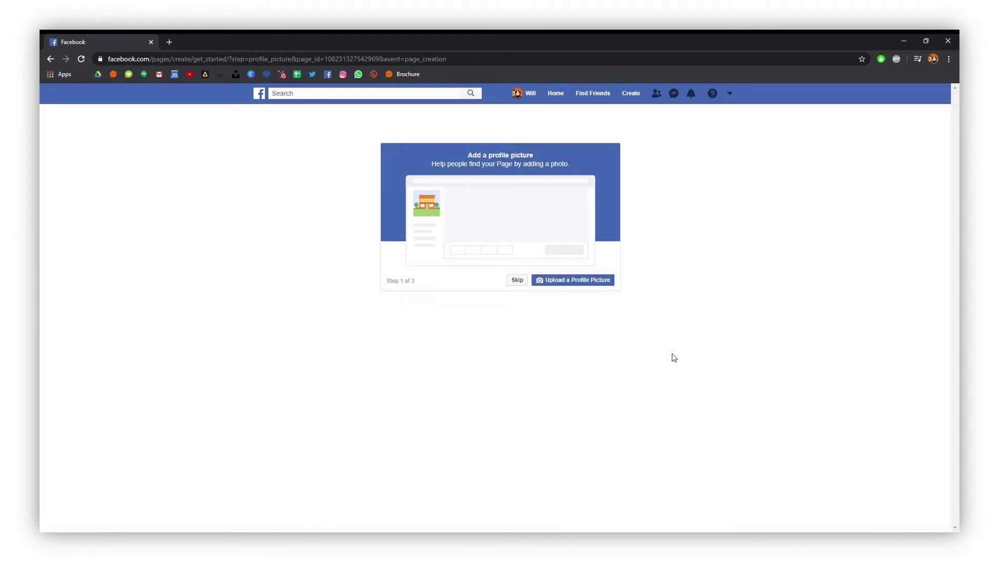
Upload a profile picture and a cover photo, then decline online bookings.
click(591, 282)
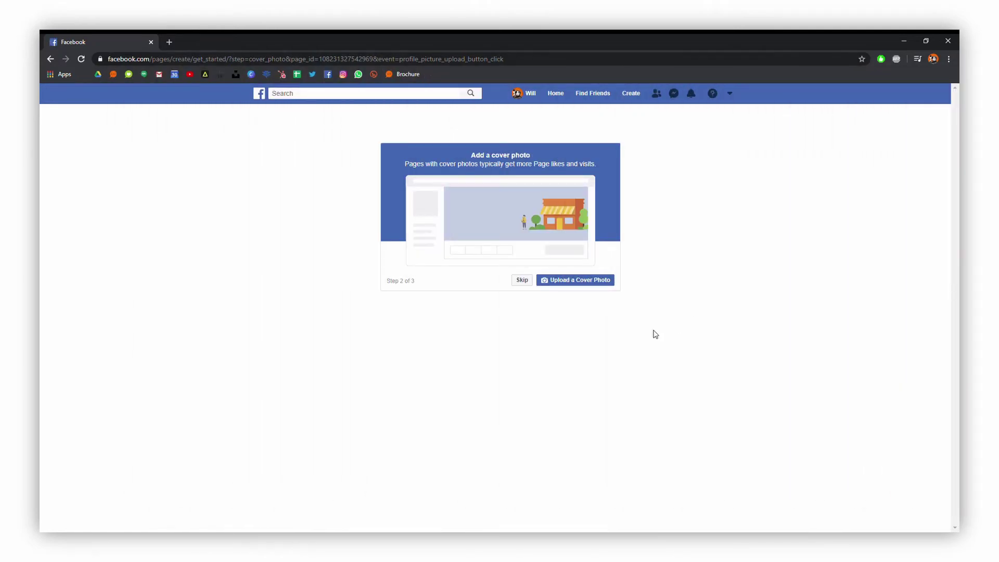
click(592, 282)
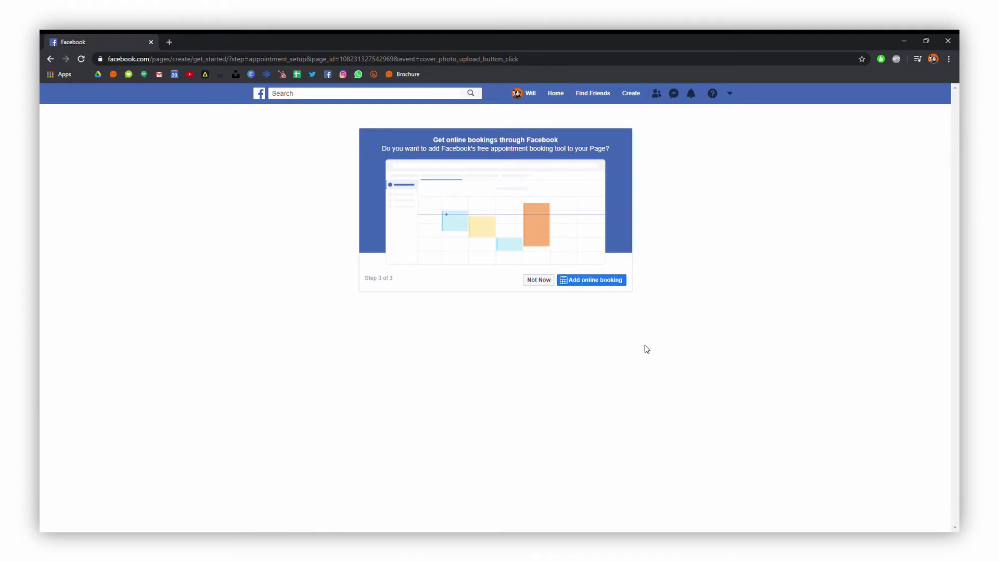
click(547, 281)
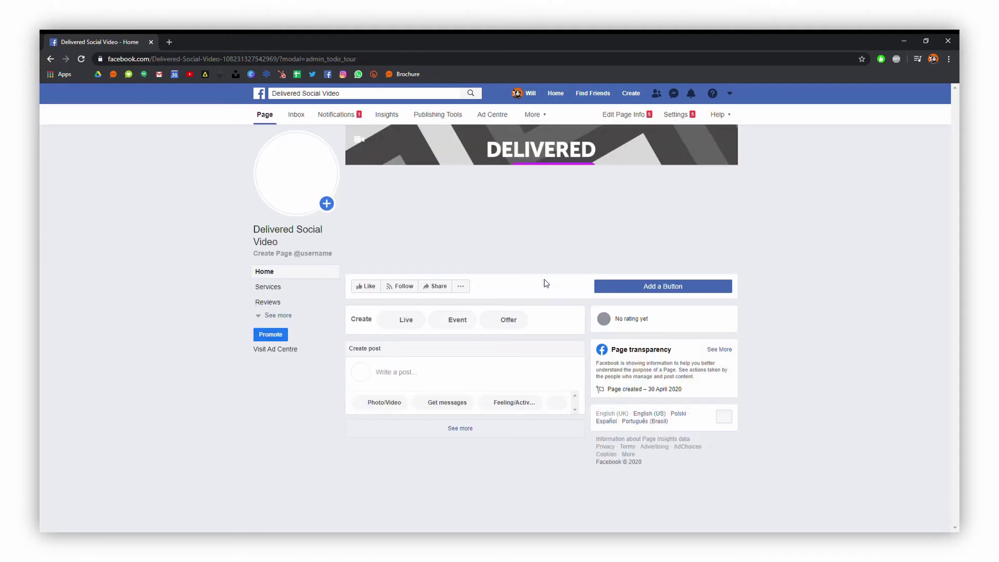
Drag the cover image lower and save its position, then expand the Page's full section list.
scroll(552, 327, down, 3)
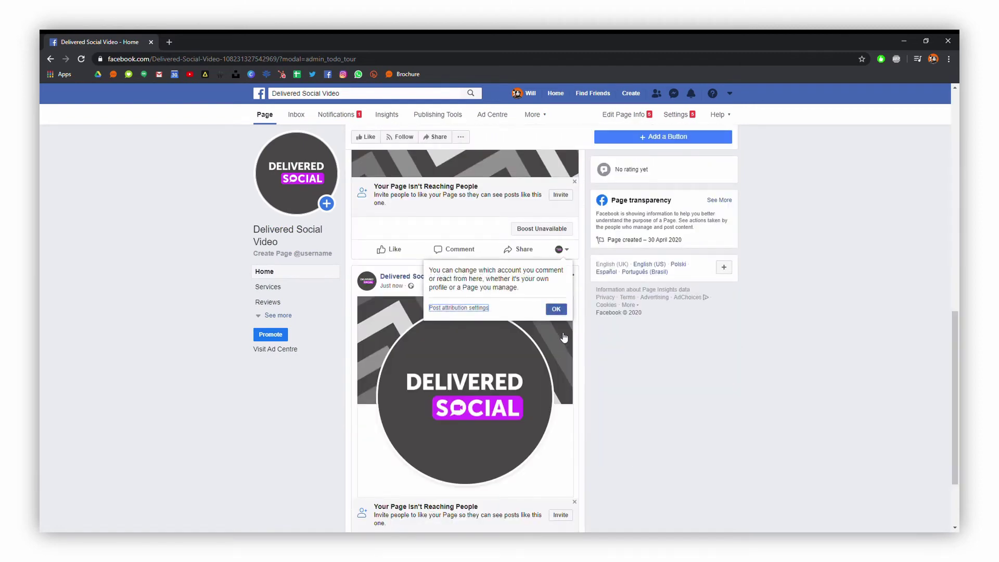
scroll(571, 245, up, 3)
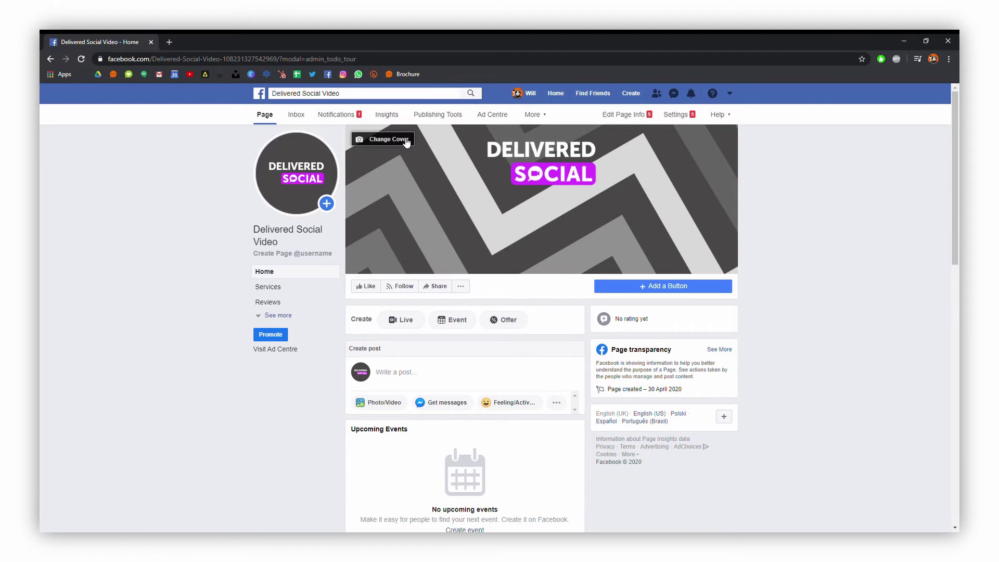
click(406, 141)
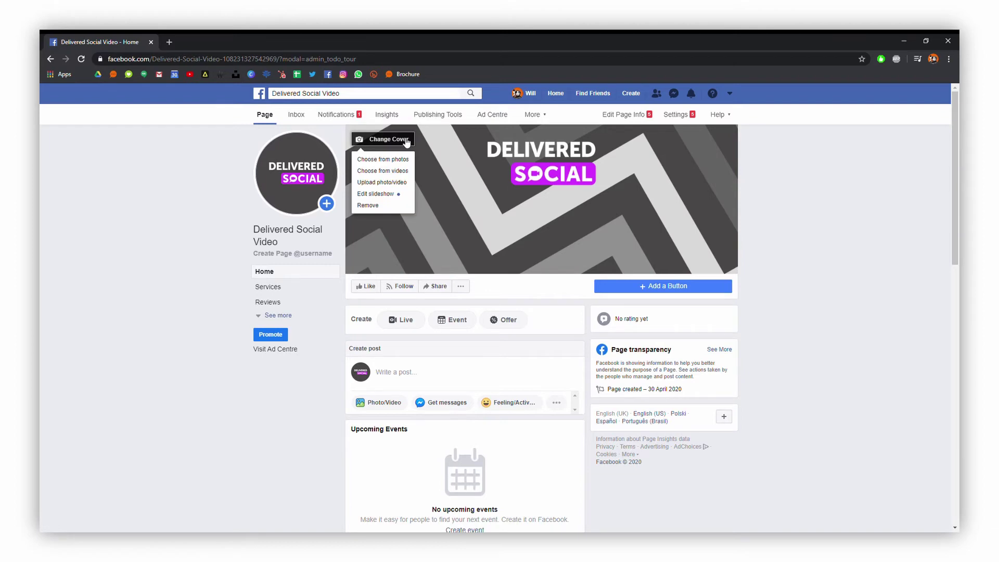
click(385, 194)
drag(653, 262, 652, 299)
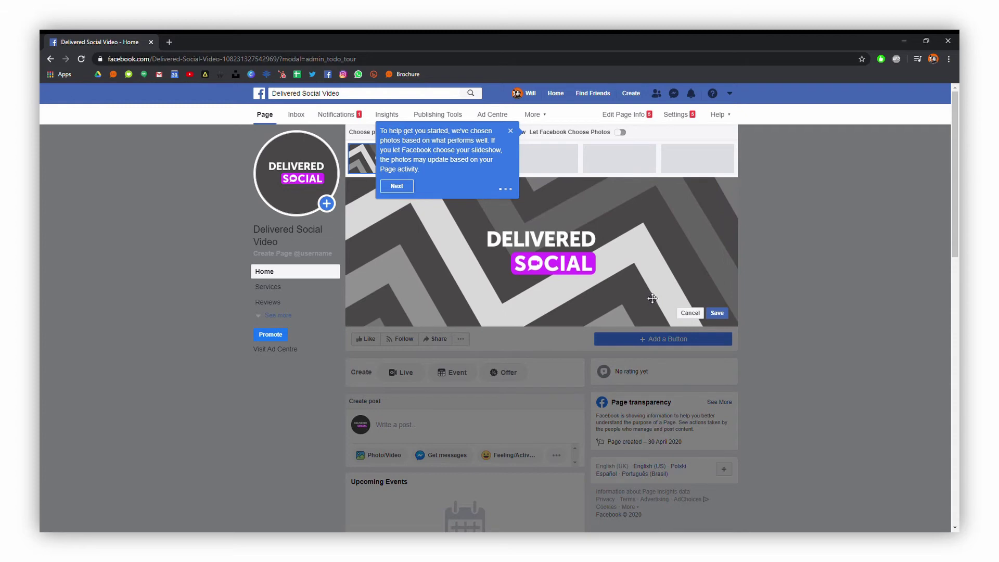
click(717, 312)
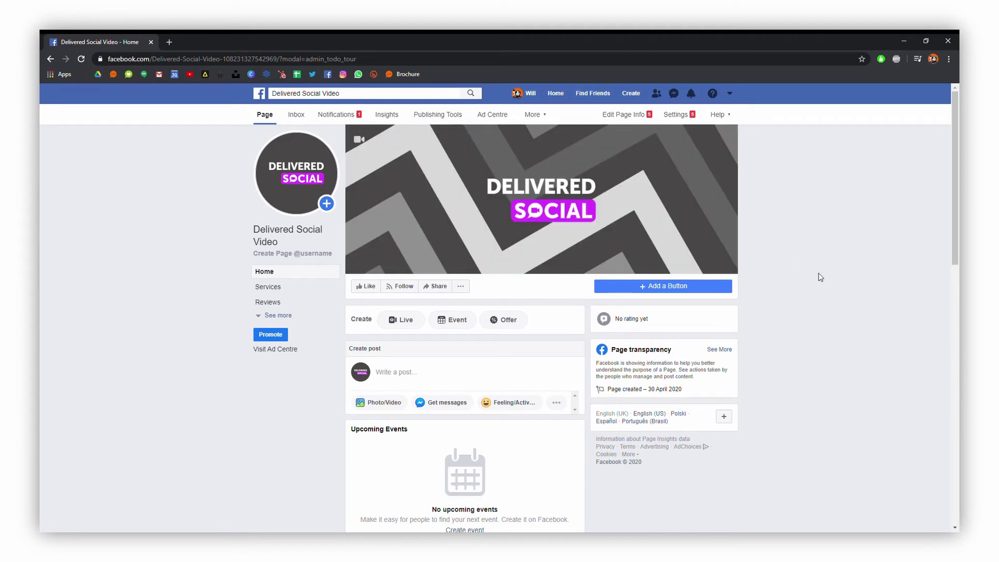
click(278, 314)
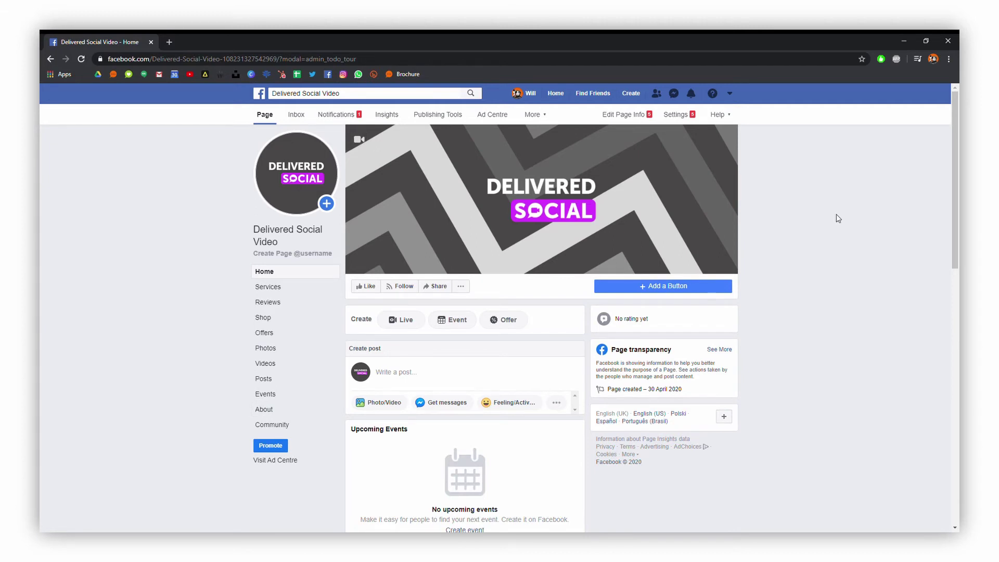
In Page Info, write the description 'Delivered Social's video production department.'.
click(627, 117)
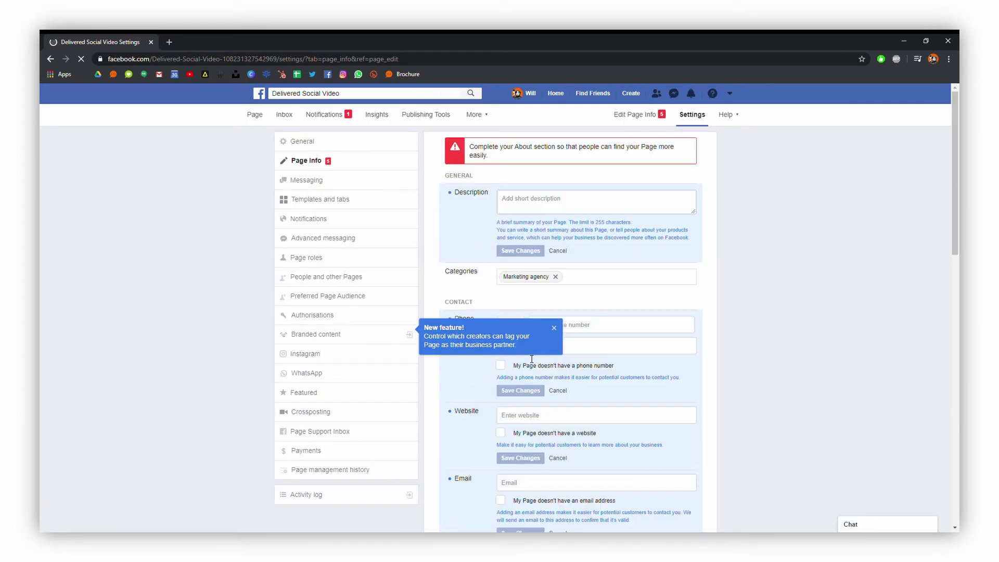
click(555, 330)
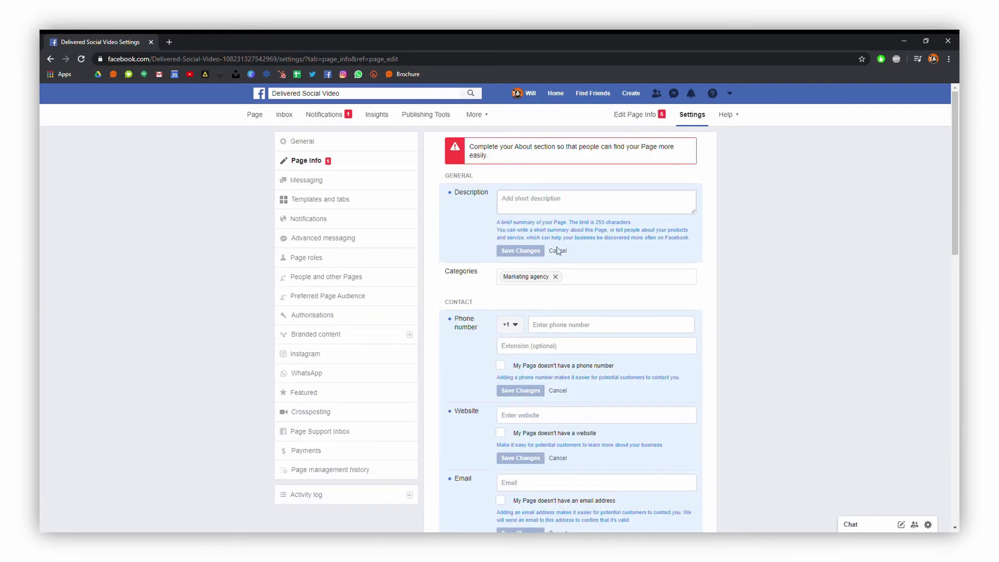
click(563, 200)
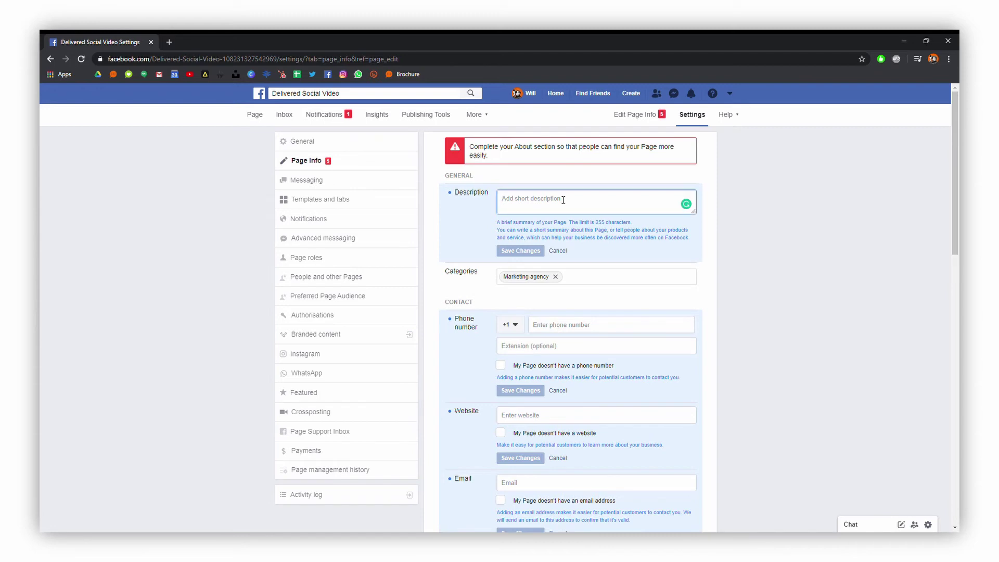
text(Delivered)
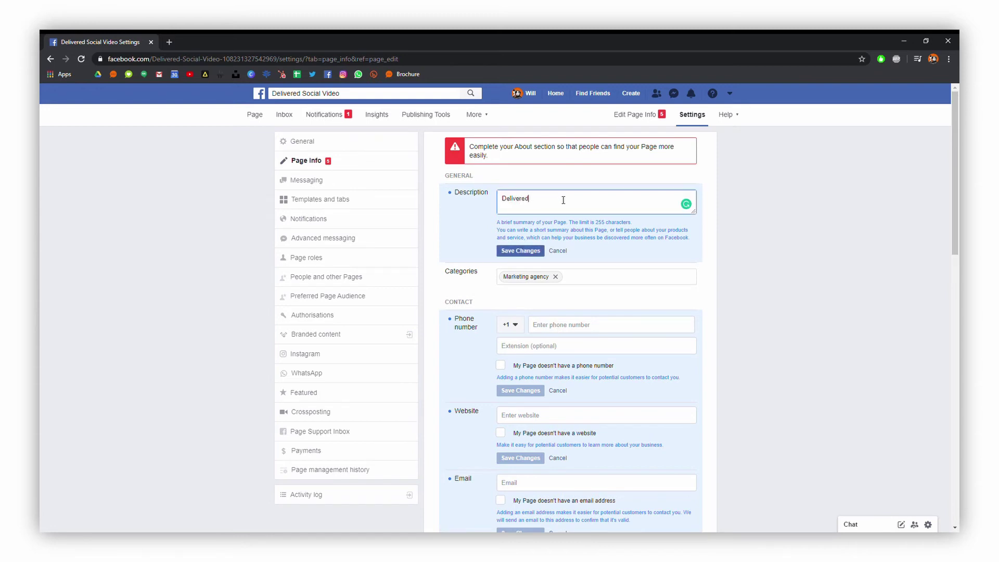
text( Social's video production department.)
Add Video creator as a second category and save the changes.
click(576, 277)
text(Video)
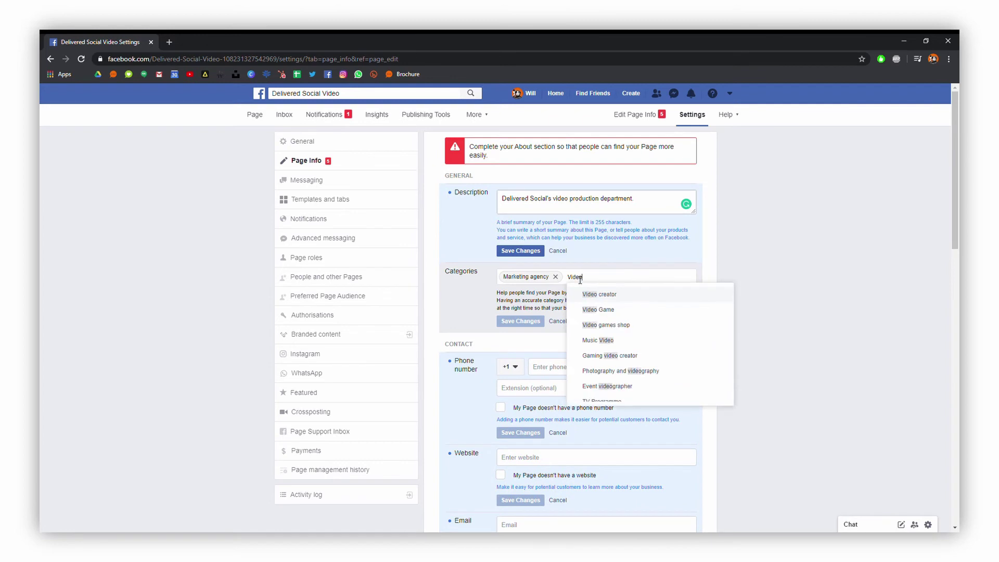
click(612, 295)
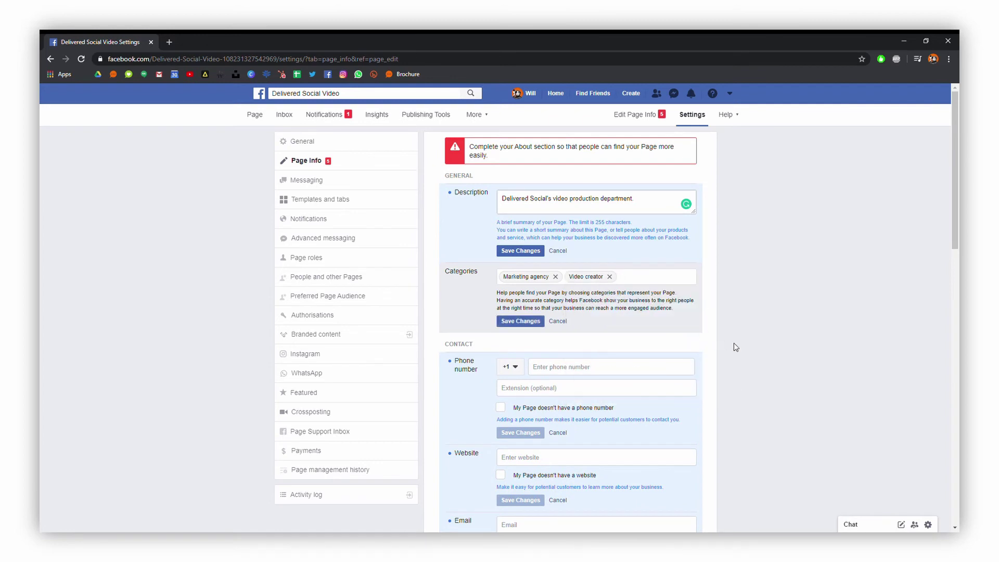
click(525, 322)
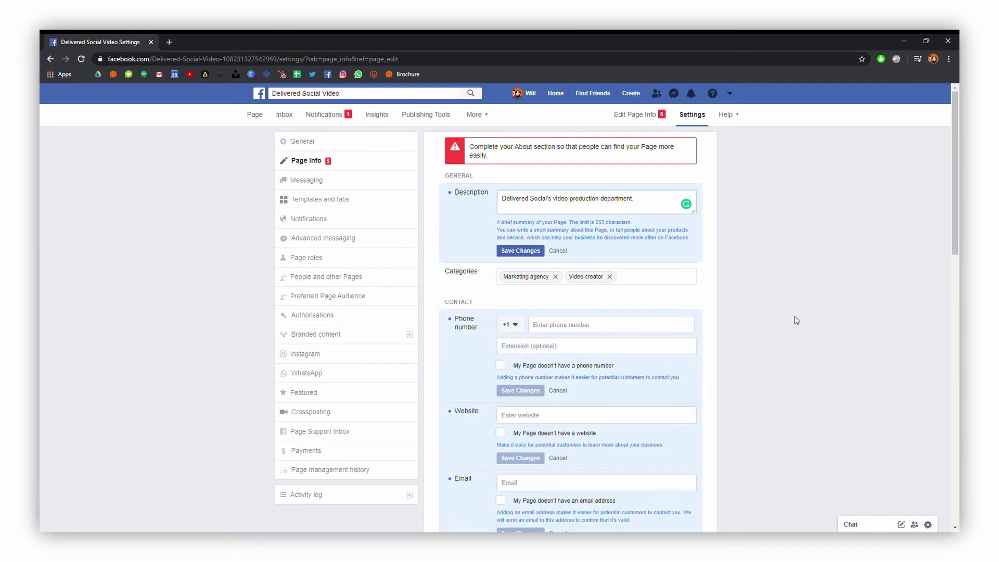
Mark the Page as having no phone number and save.
click(574, 325)
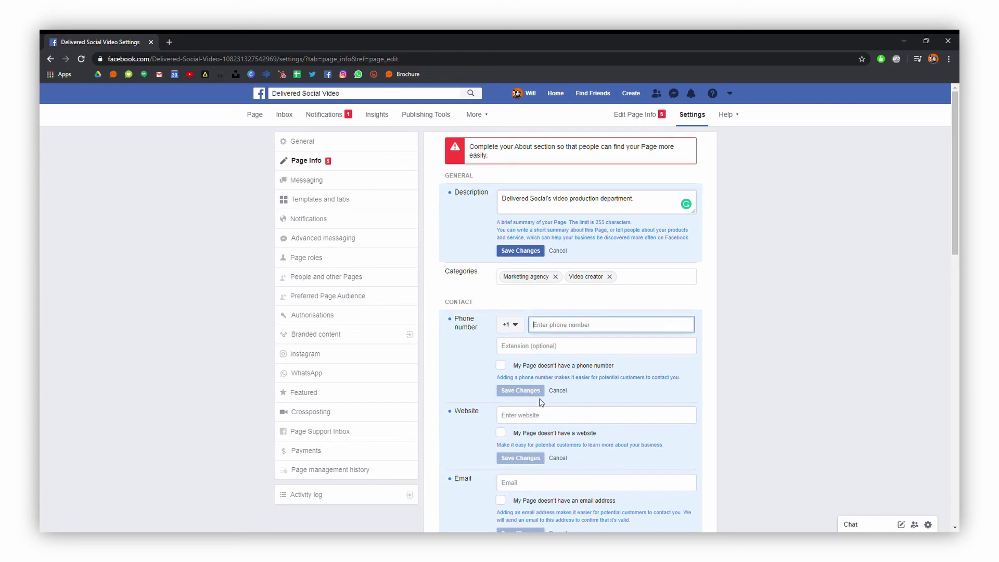
click(500, 365)
click(522, 391)
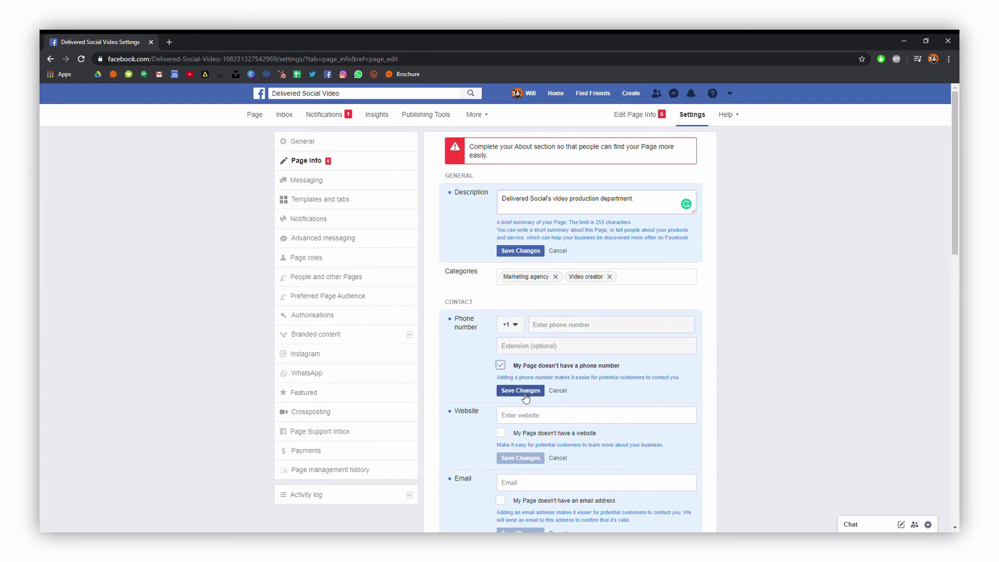
Enter and save the website deliveredsocial.com/video-production-service/ and the contact email address.
click(551, 421)
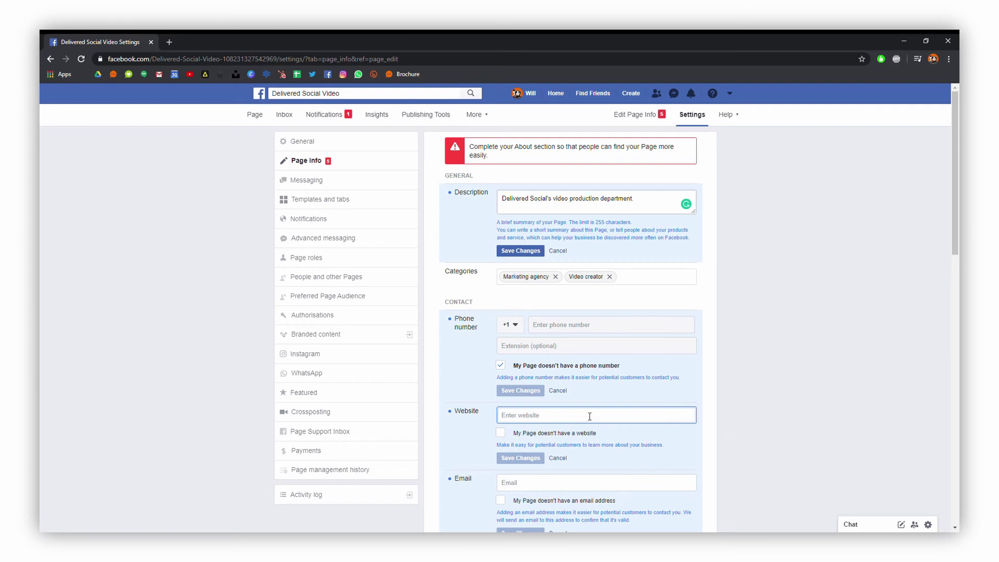
text(deliveredsocial.com/vide)
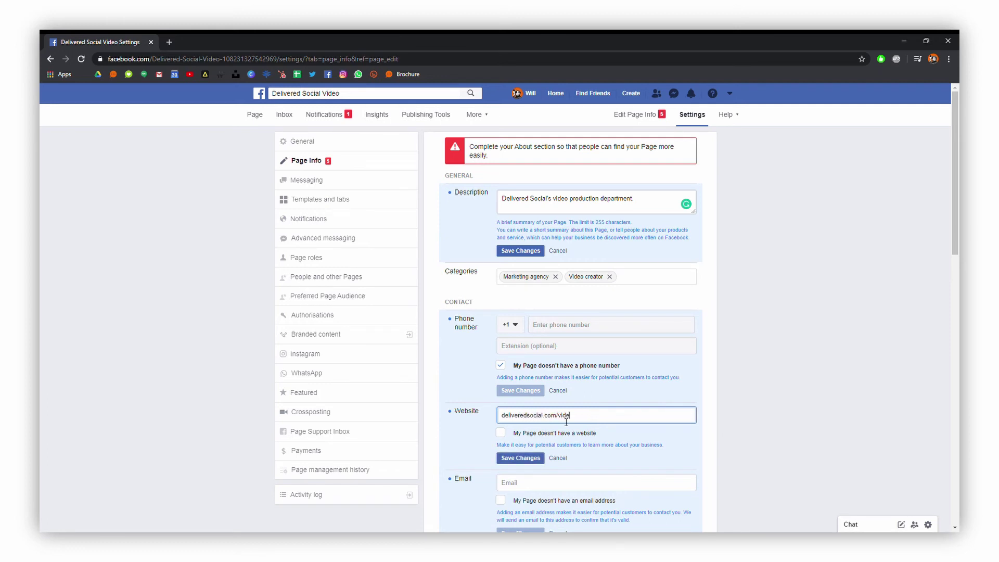
text(o-produic)
text(on-service/)
click(762, 358)
click(536, 490)
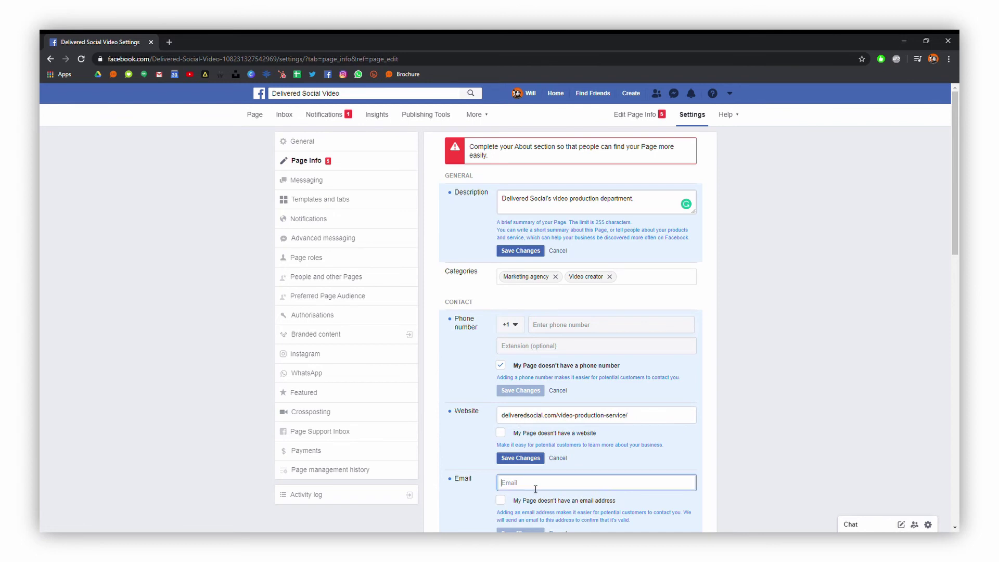
click(769, 436)
scroll(780, 375, down, 1)
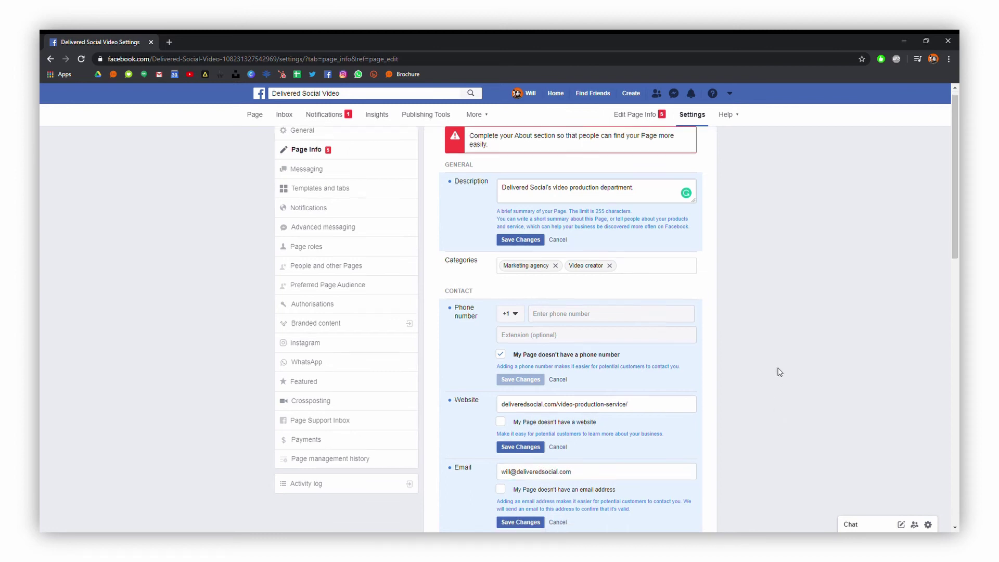
click(505, 410)
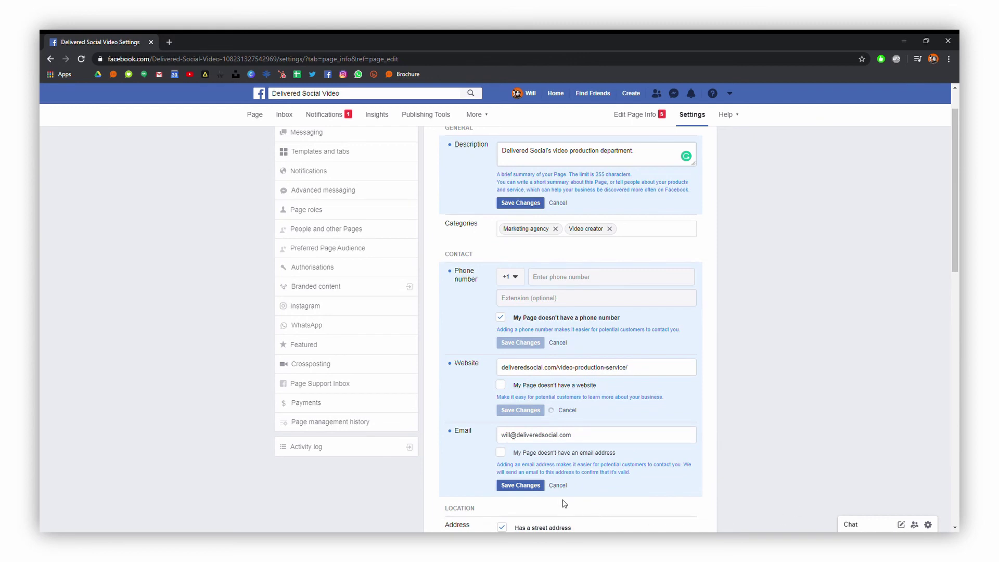
click(537, 488)
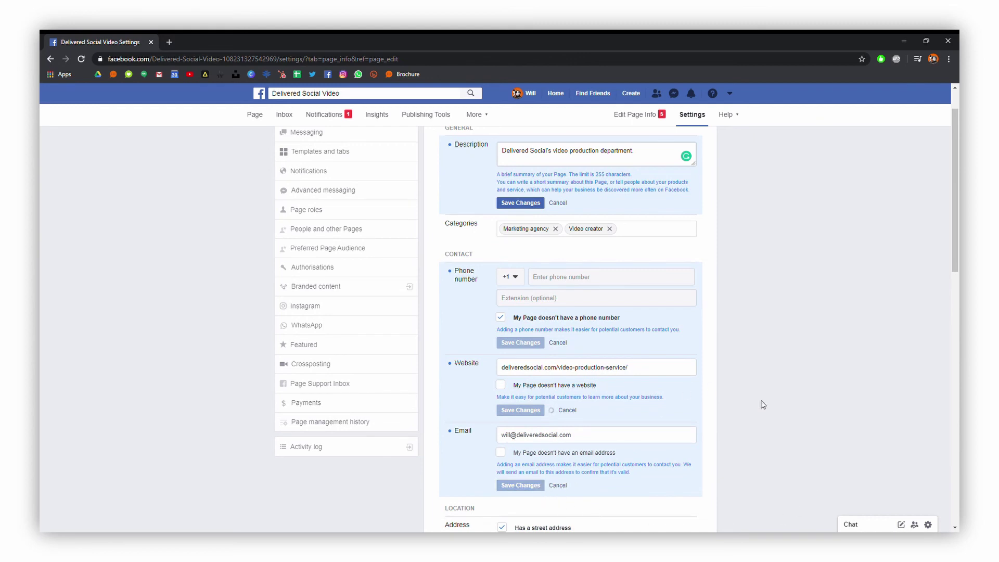
Set Monday opening hours to 08:00–16:30 and save them.
scroll(786, 414, down, 5)
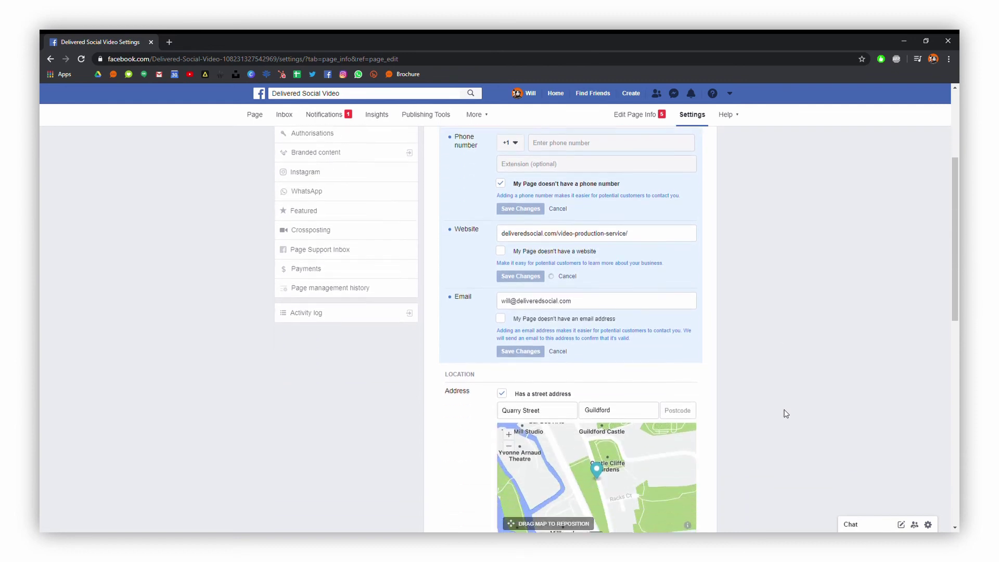
scroll(785, 414, down, 6)
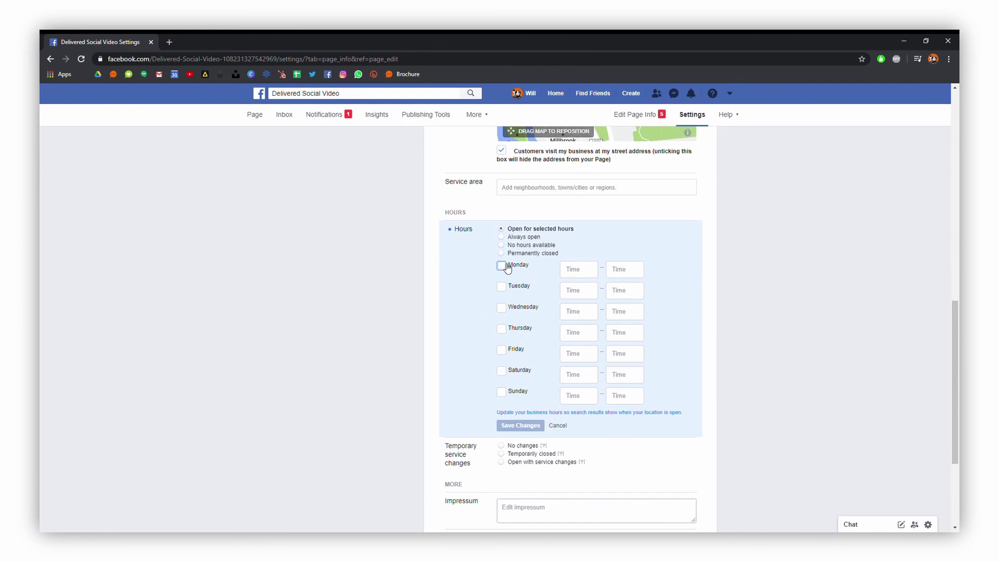
click(501, 266)
click(585, 270)
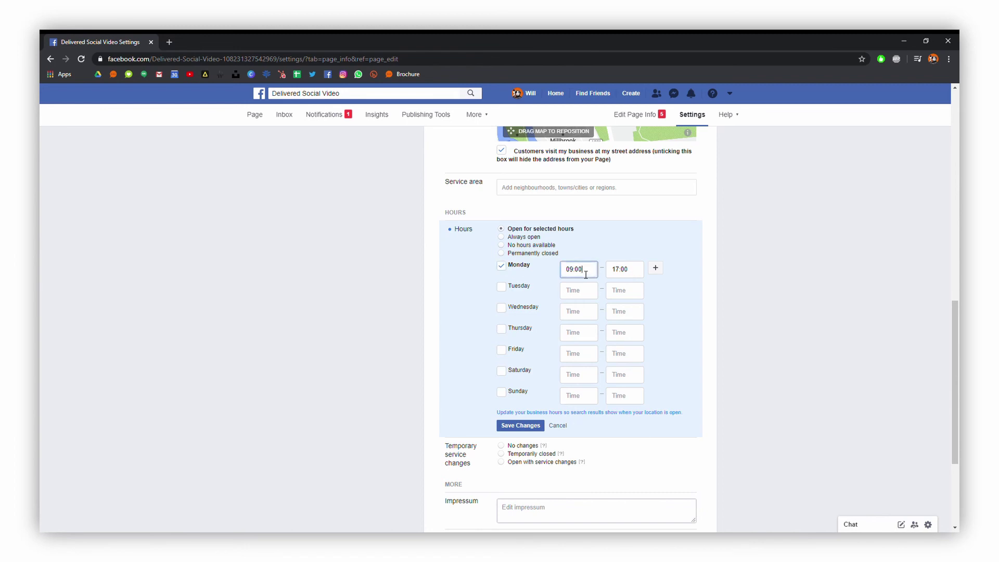
text(8)
click(582, 287)
click(623, 277)
text(6:3)
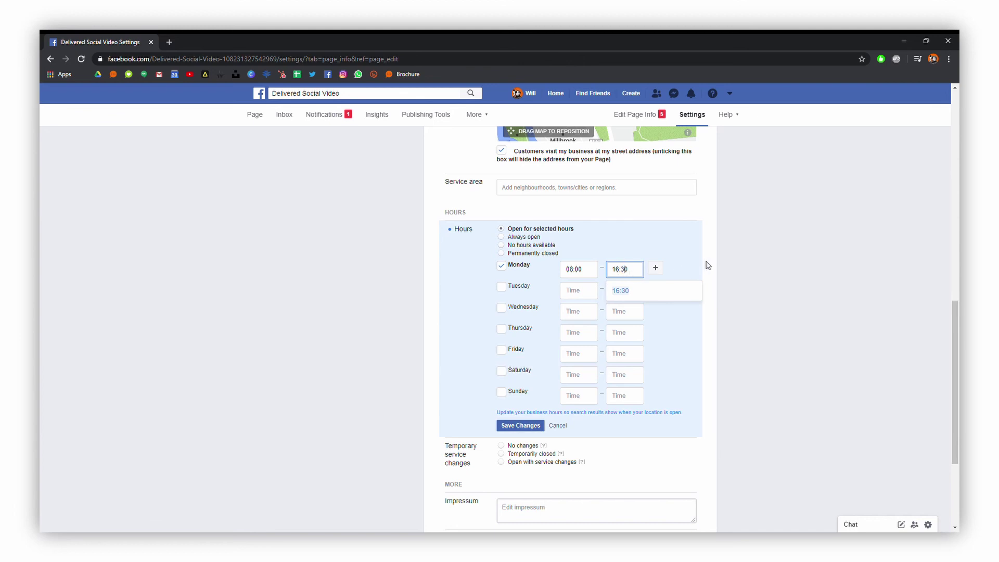
click(708, 269)
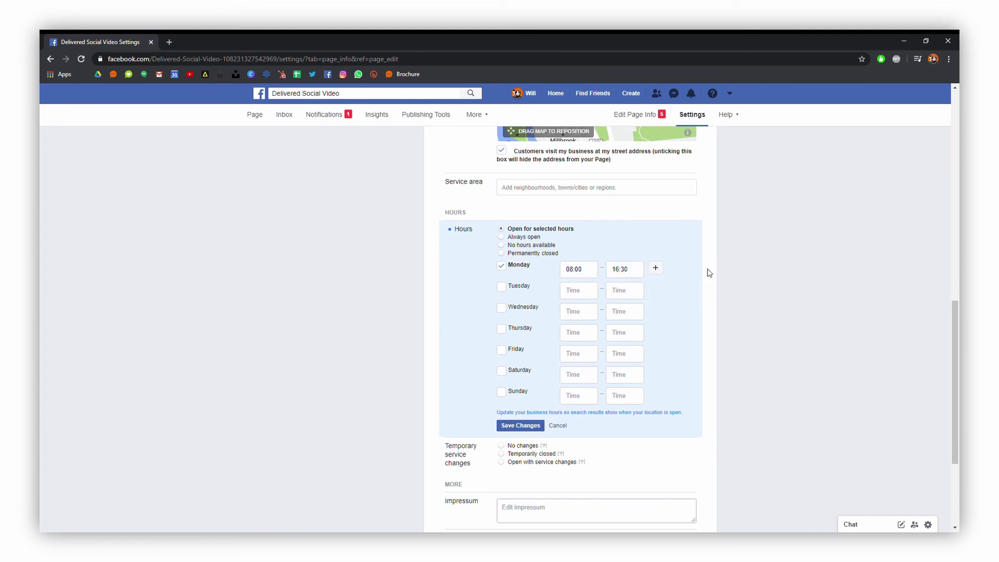
click(536, 426)
scroll(747, 429, down, 3)
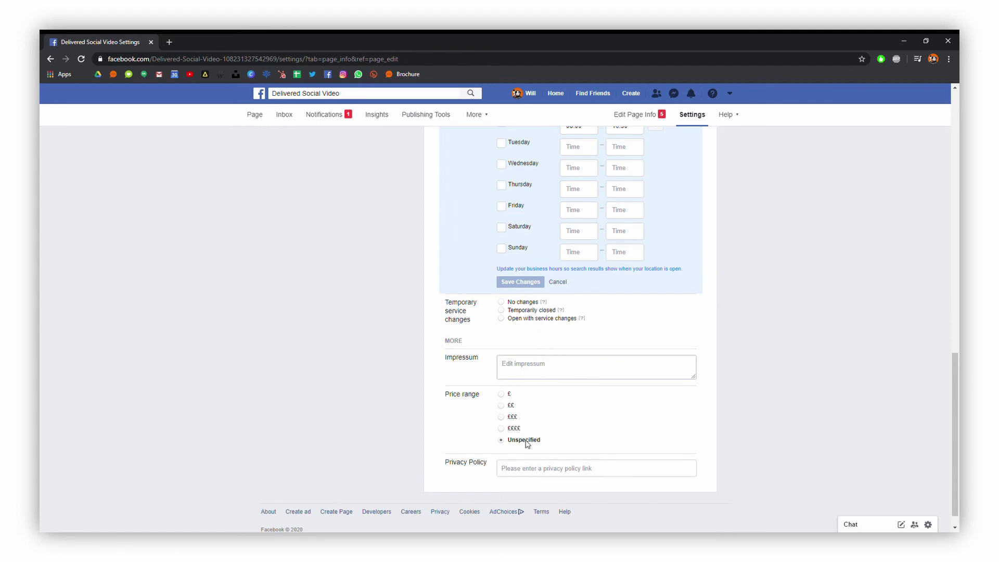
scroll(765, 262, up, 10)
scroll(764, 258, up, 3)
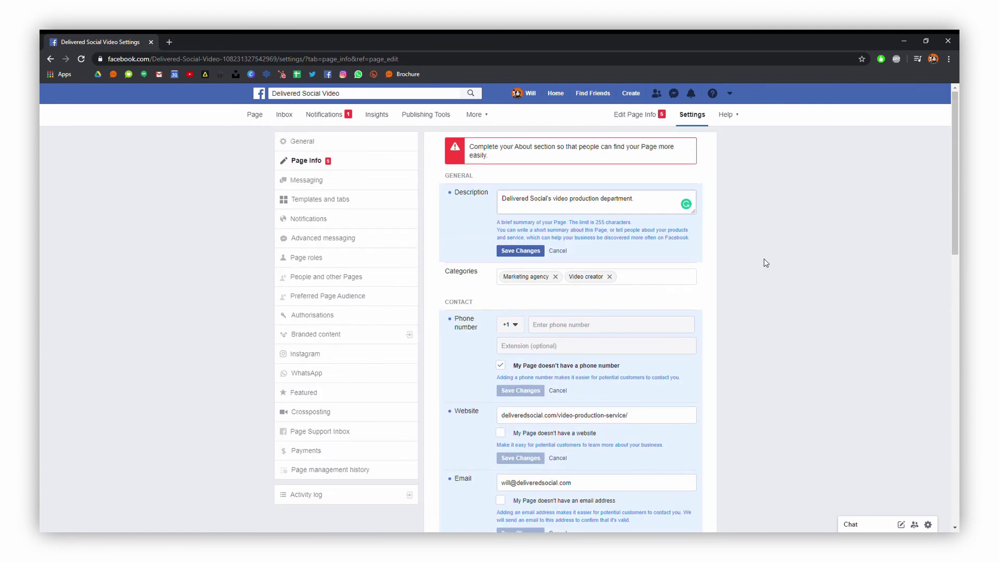